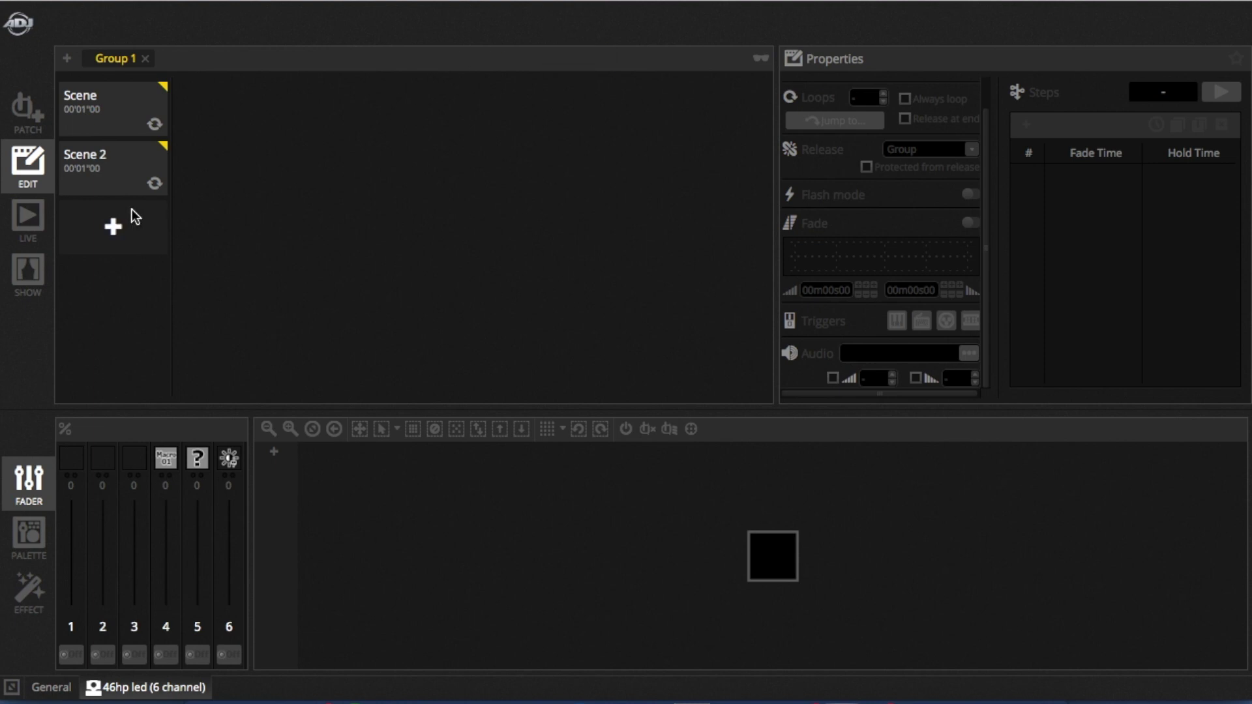
Step: Add a third scene to Group 1 and name it Blue
left_click(156, 233)
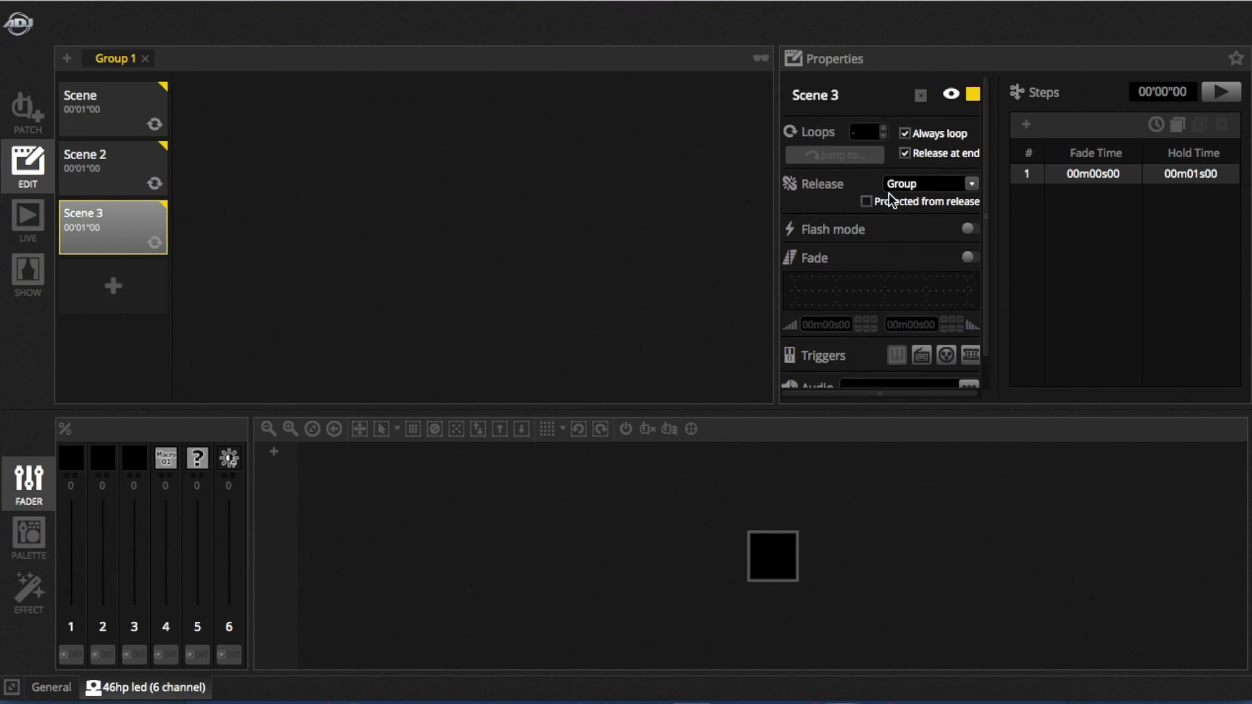
type("Blue")
key("Return")
Step: Rename the first scene in Group 1 as Red and the second scene as Blackout
left_click(105, 99)
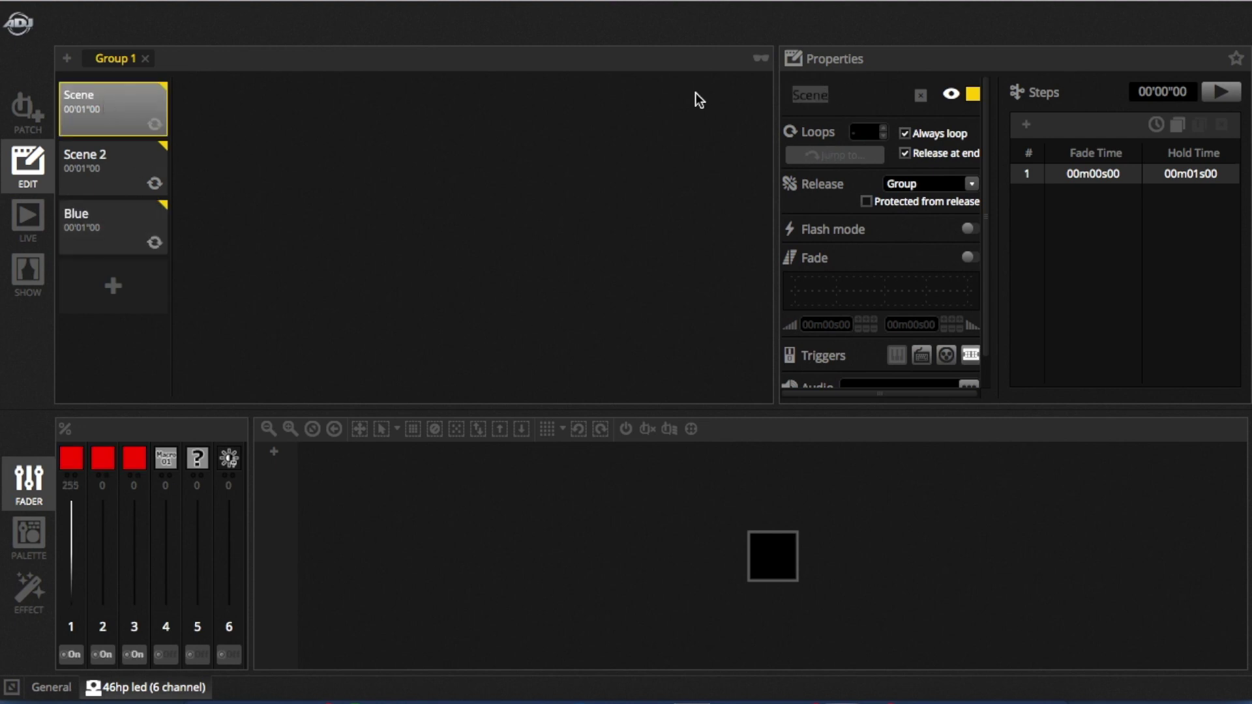
type("Red")
left_click(158, 164)
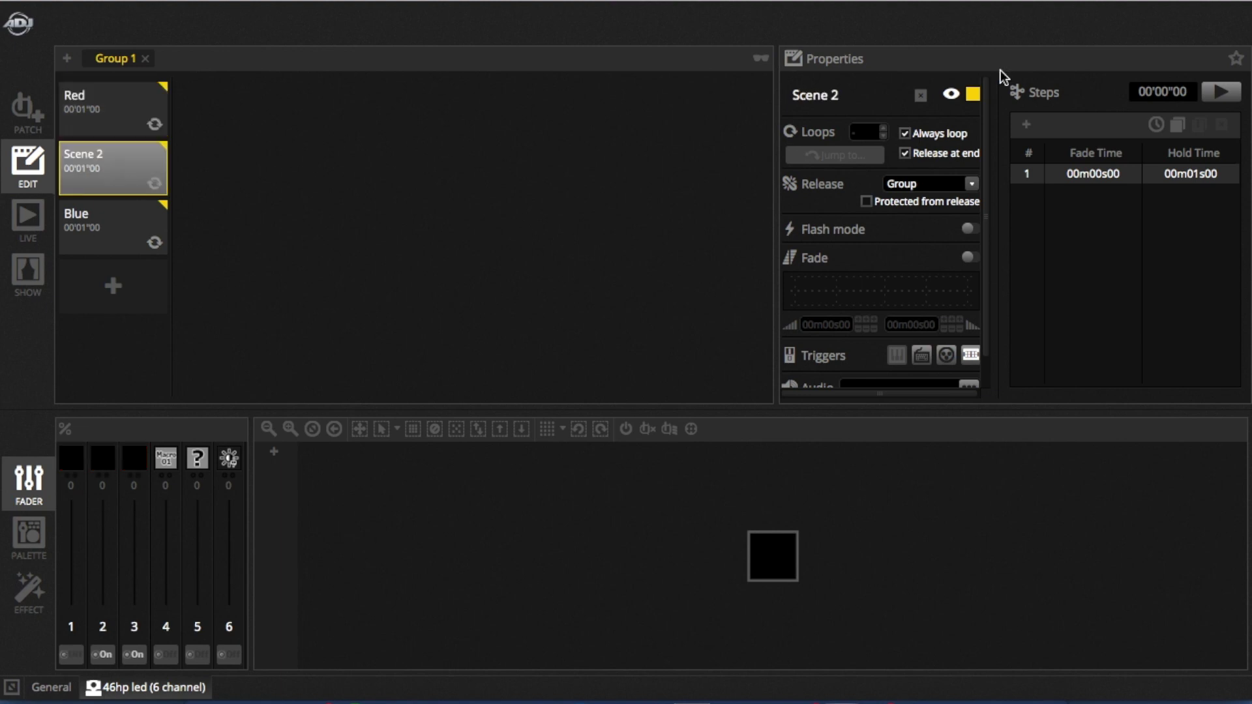
left_click(848, 95)
type("Blackout")
key("Return")
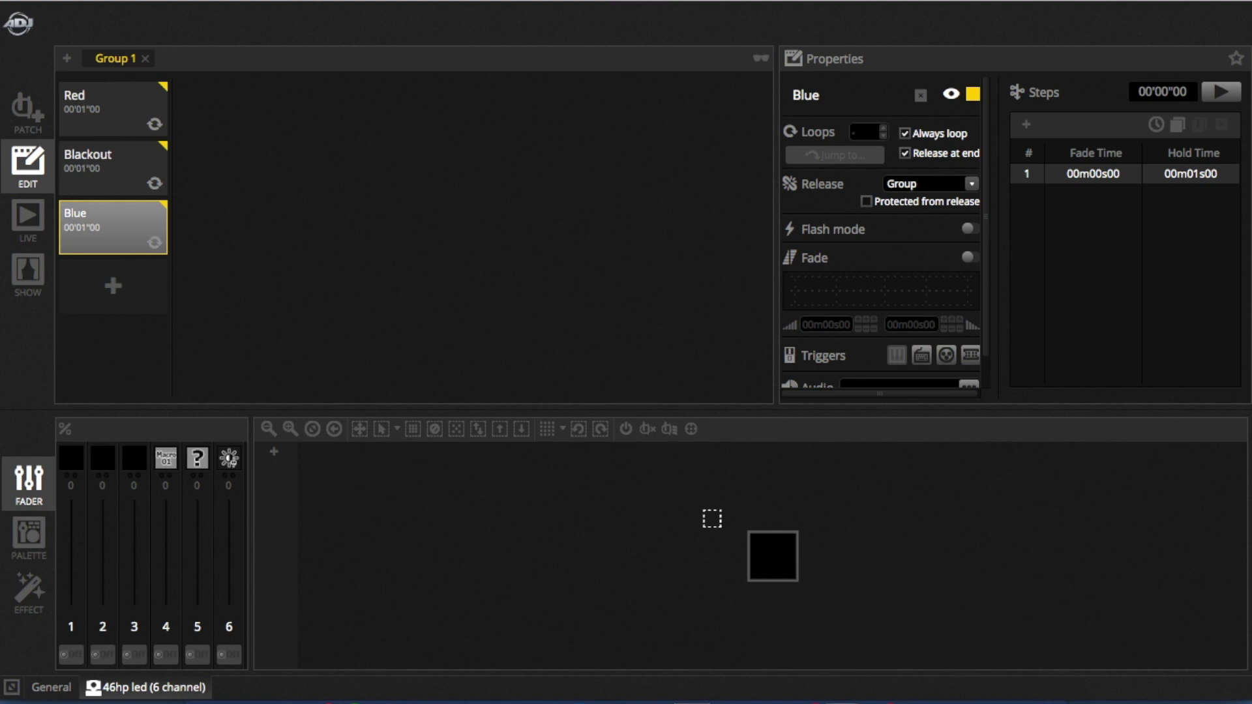
Step: In the Blue scene, raise channel 3 of the 46hp led fixture to 255
left_click(774, 552)
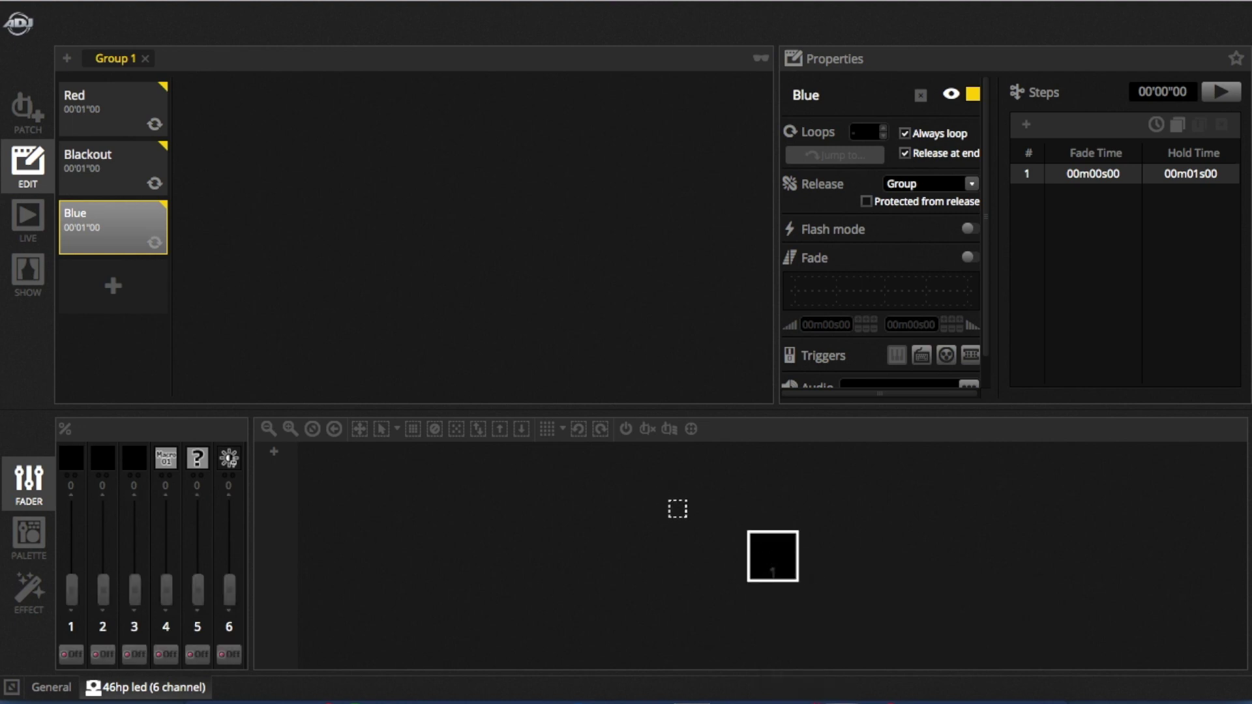
left_click_drag(135, 590, 159, 462)
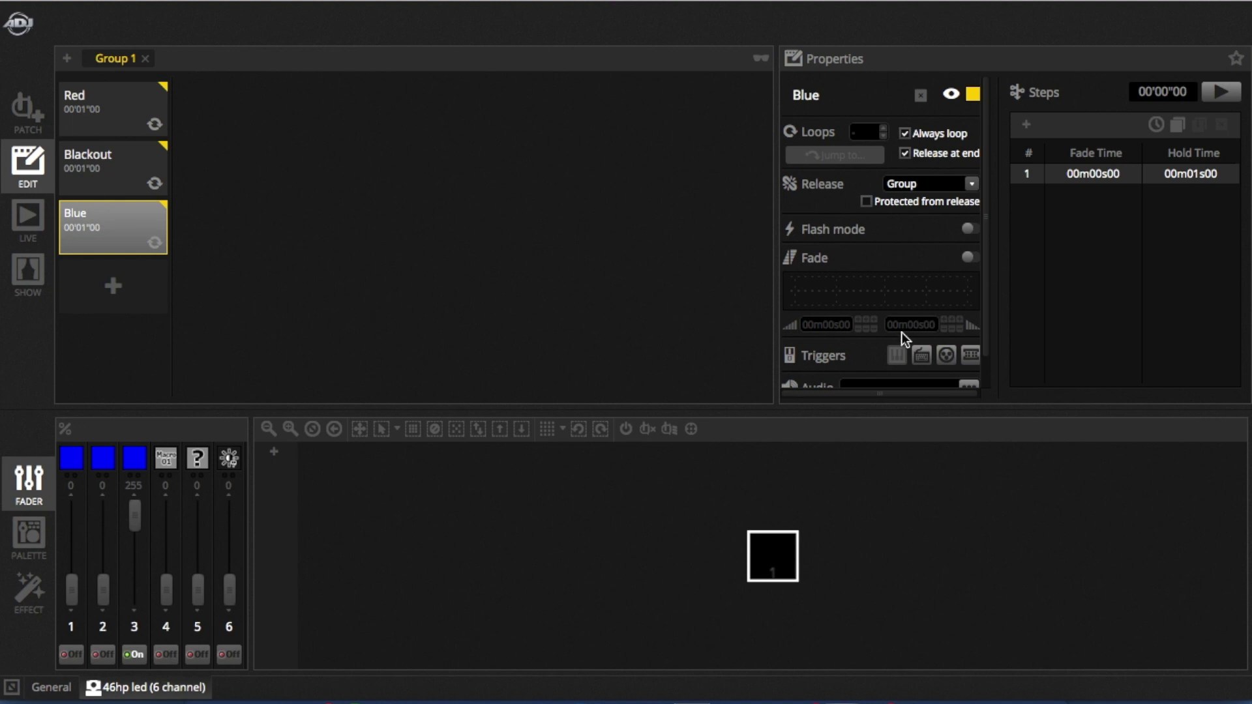
Step: Enable port triggering for the Blue scene with the myDMX 3 RACK device and Port 3
scroll(901, 332, "down", 1)
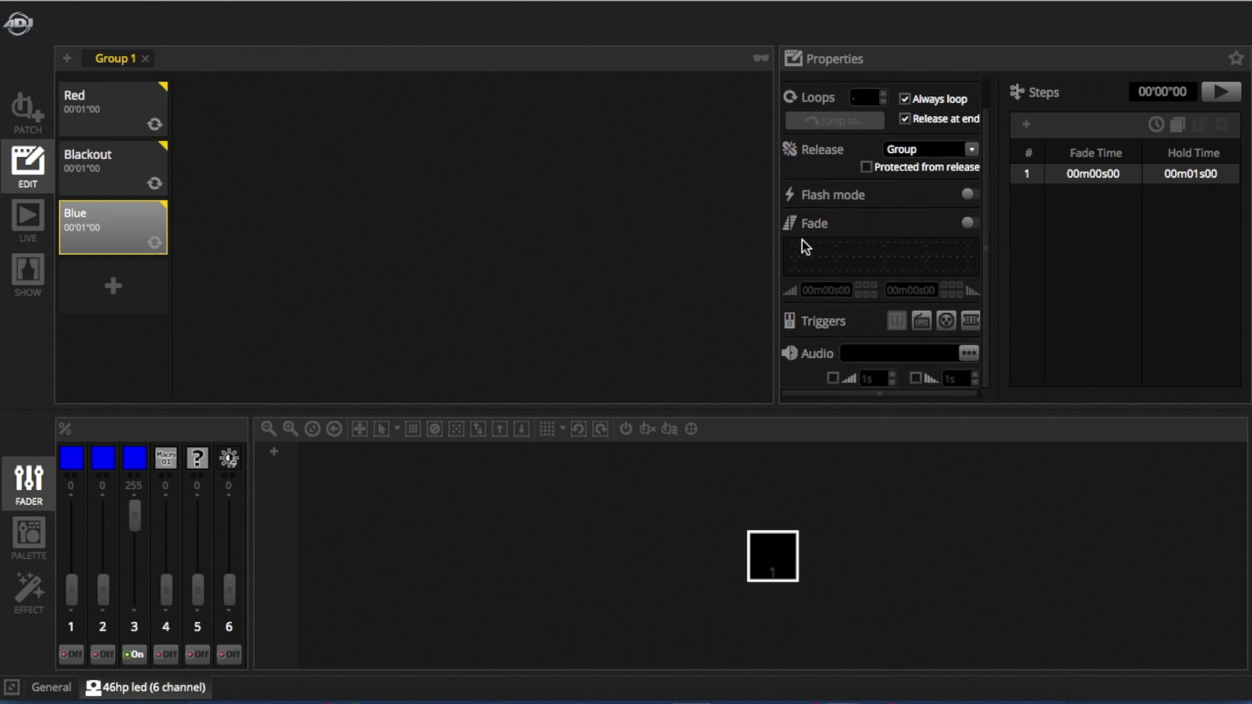
left_click(969, 324)
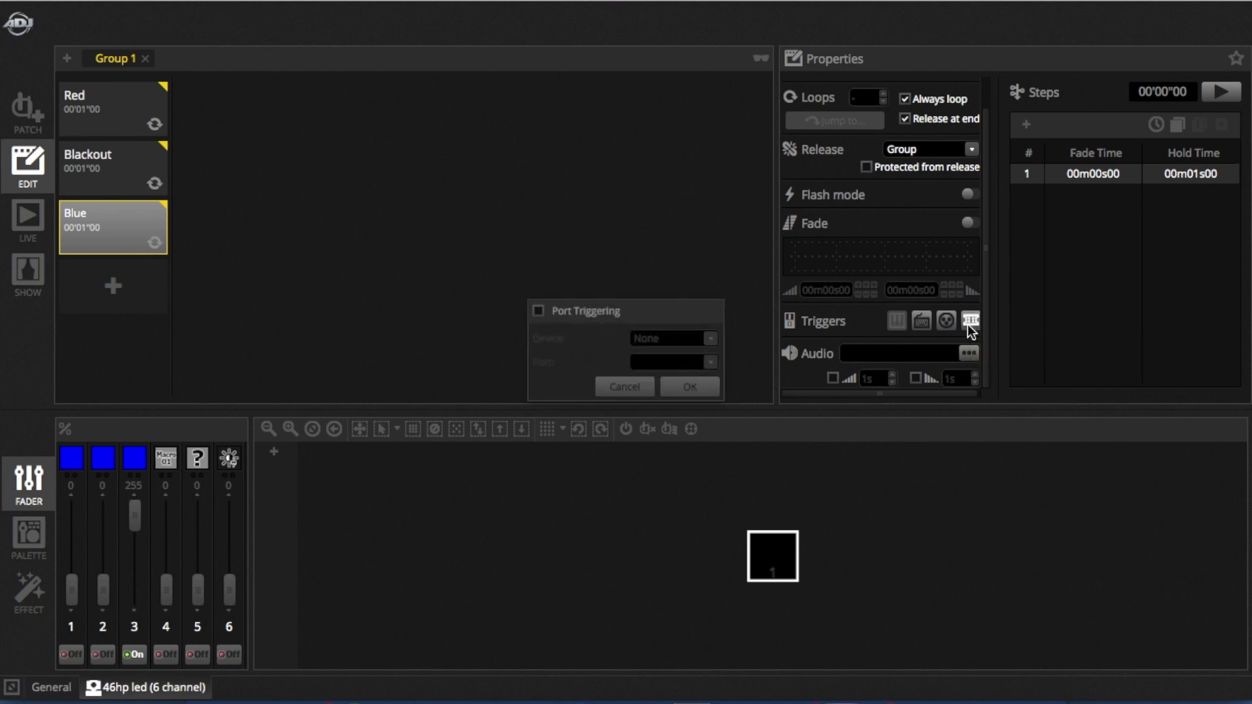
left_click(538, 311)
left_click(644, 342)
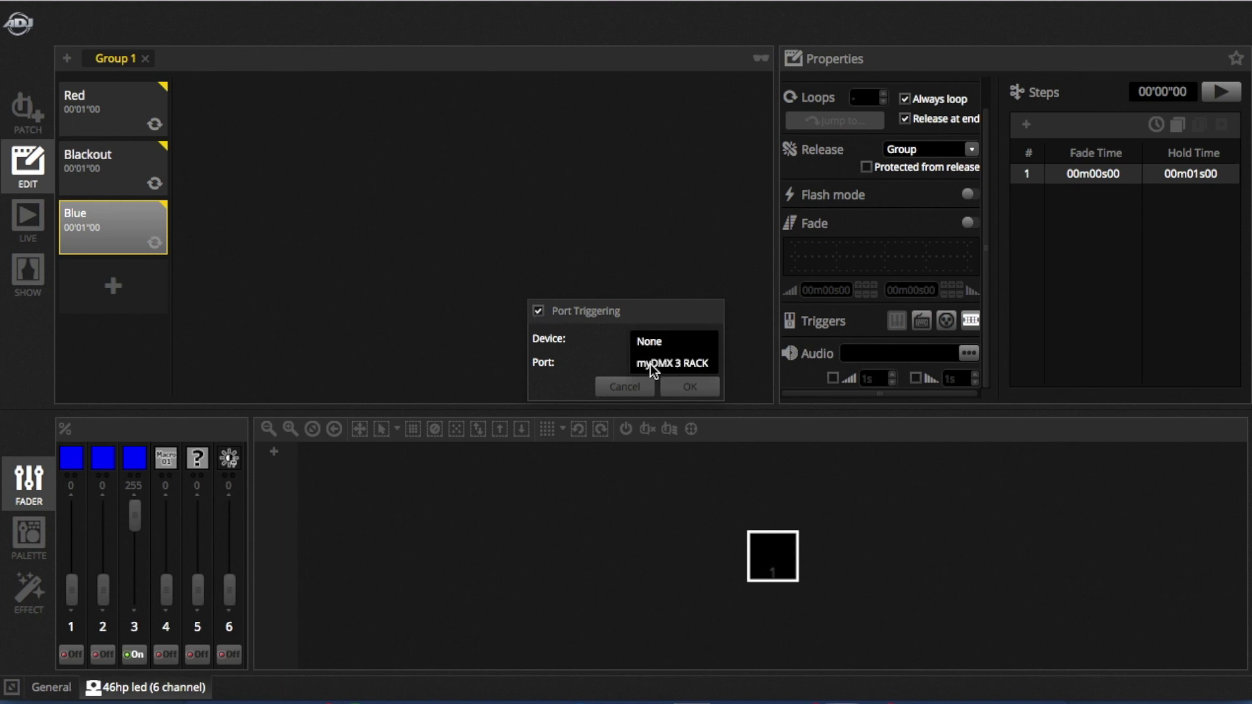
left_click(651, 363)
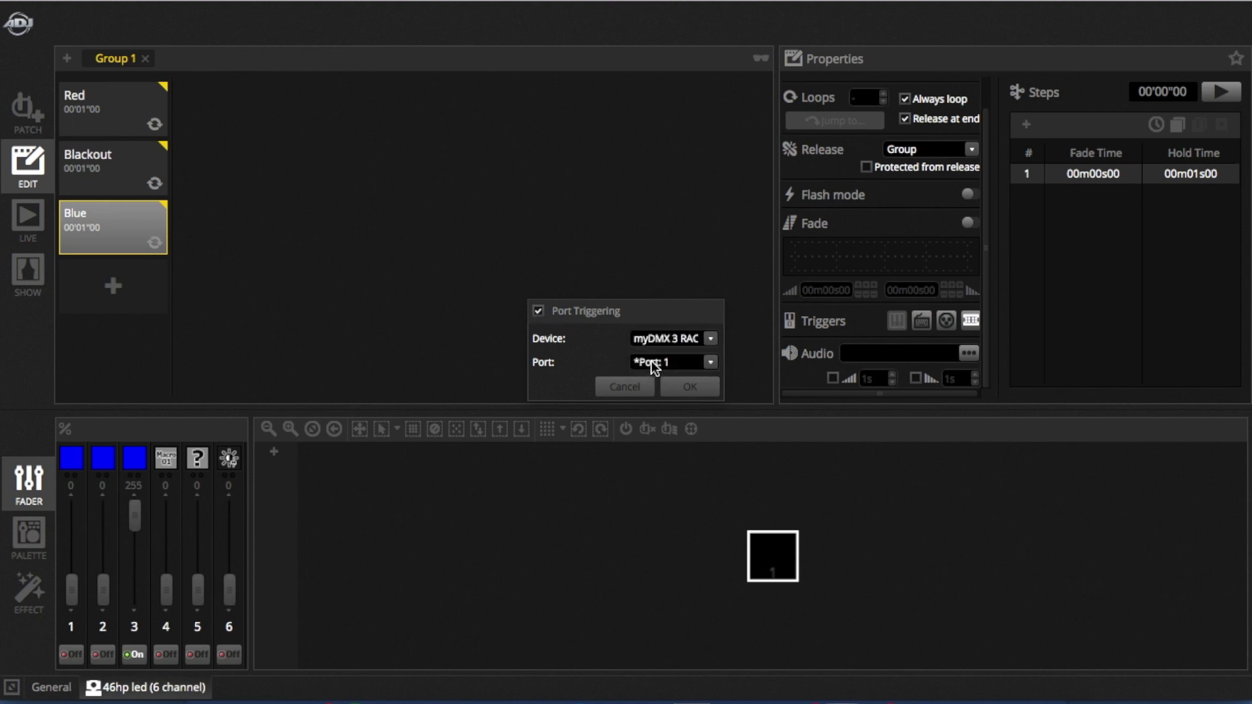
left_click(651, 361)
left_click(743, 16)
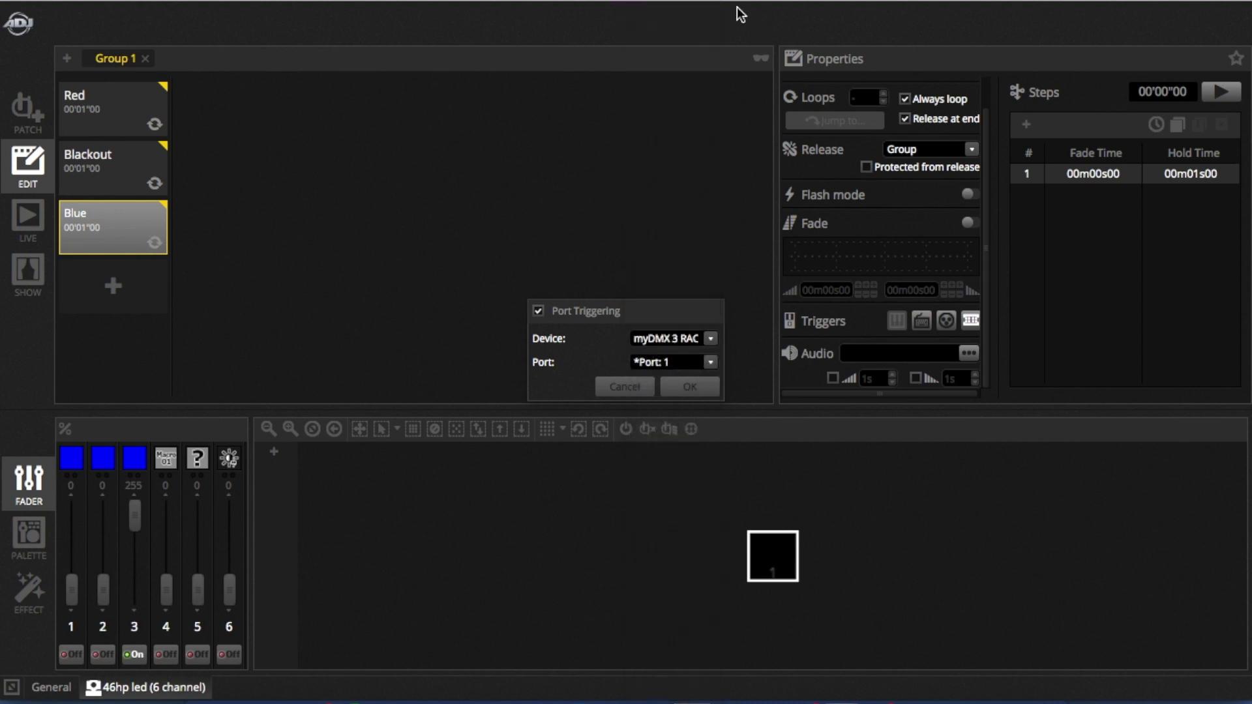
left_click(711, 363)
key("Escape")
left_click(700, 363)
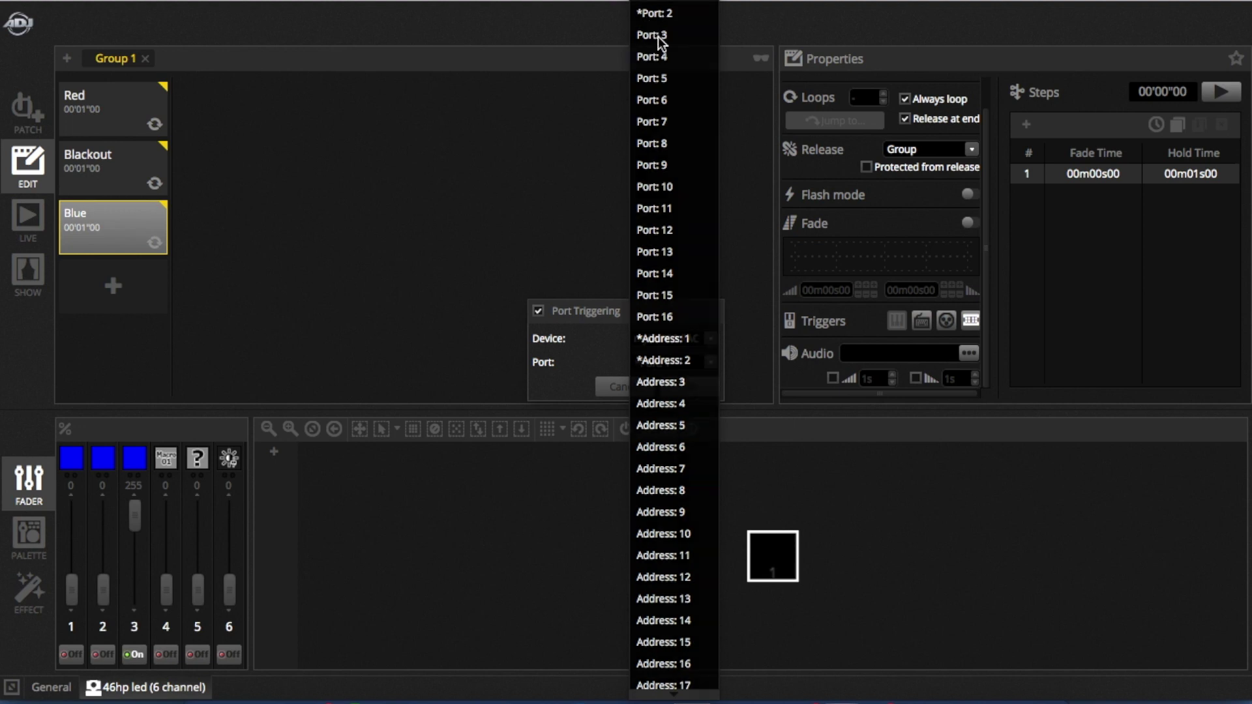
left_click(658, 37)
left_click(680, 391)
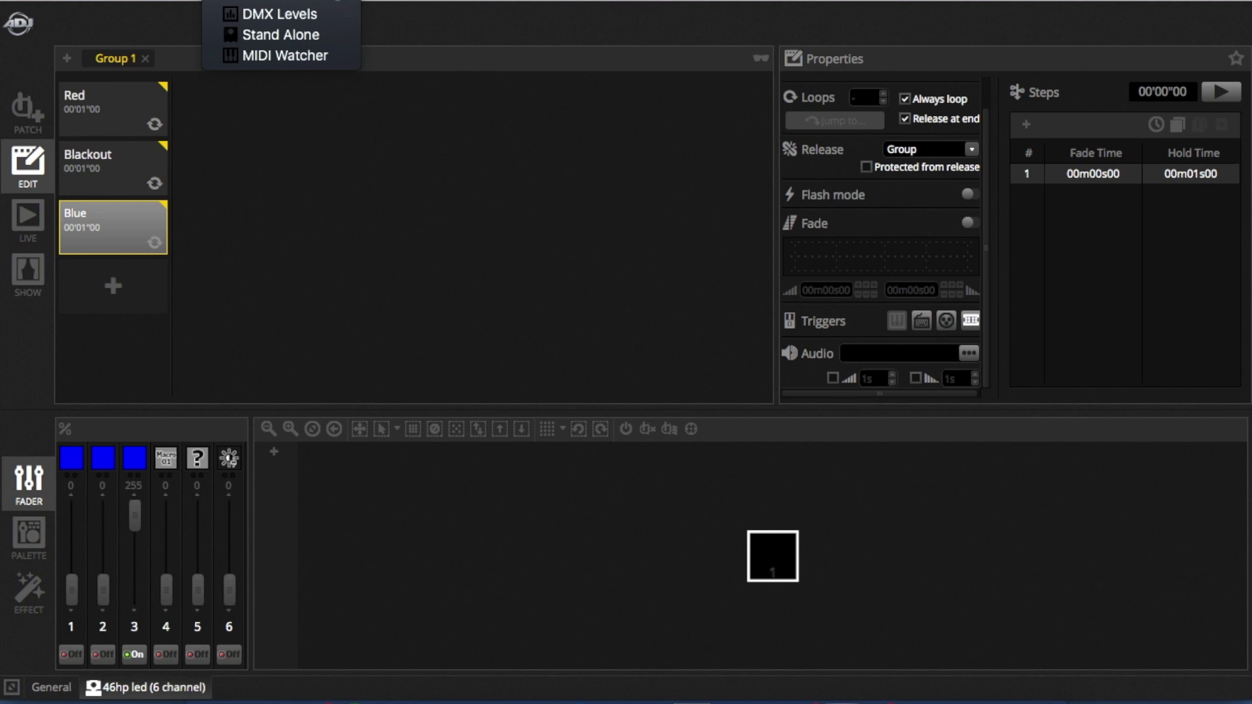
Step: In the Stand Alone manager, add the Blue scene to the myDMX 3 RACK device's scene list
left_click(256, 36)
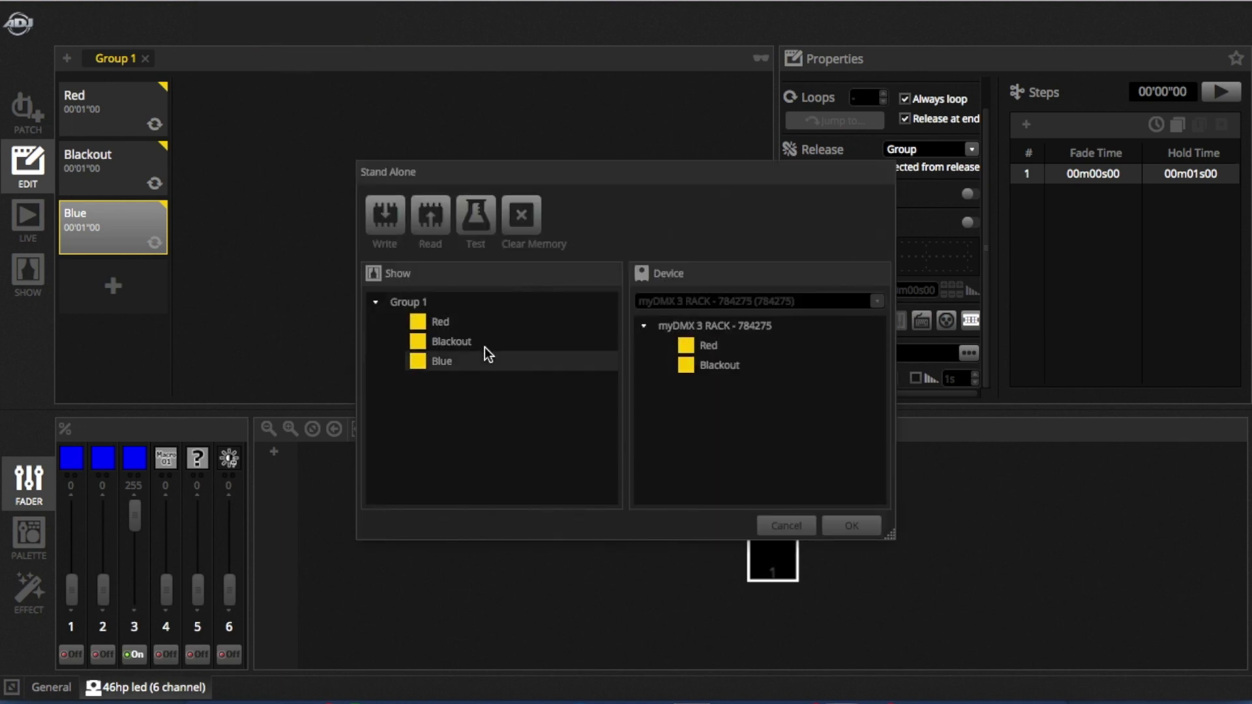
left_click(454, 325)
left_click(464, 364, "shift")
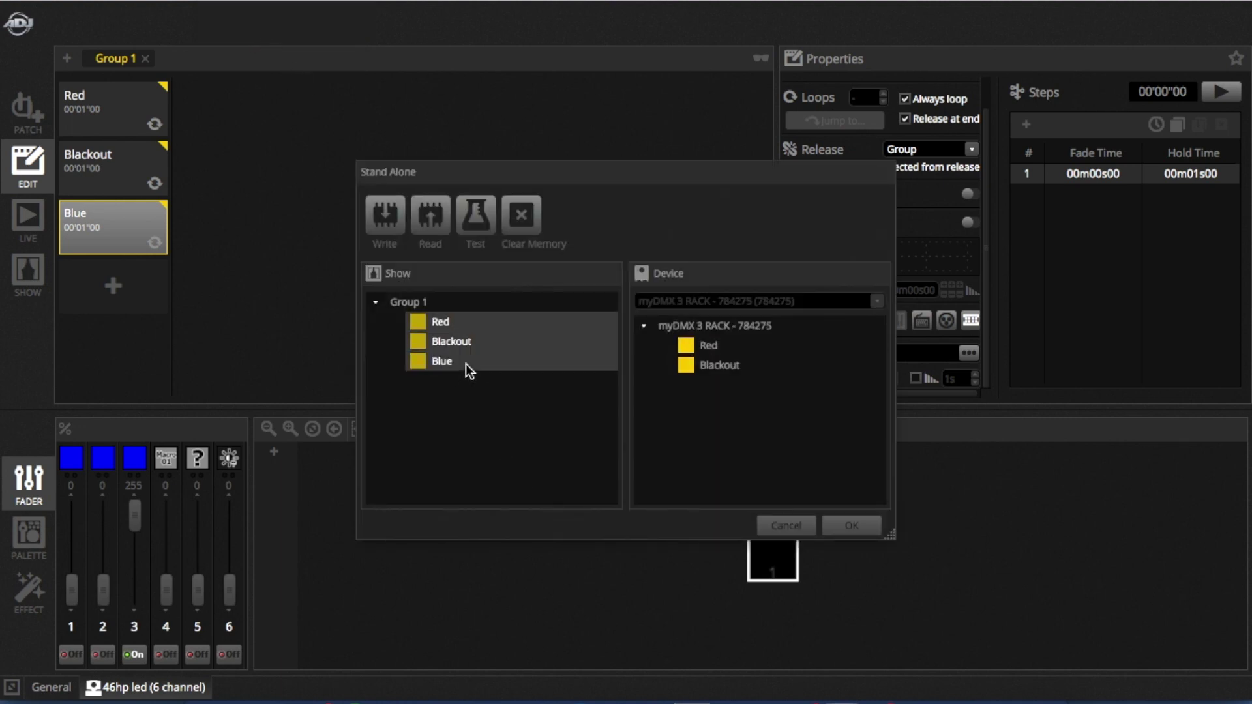
left_click(482, 437)
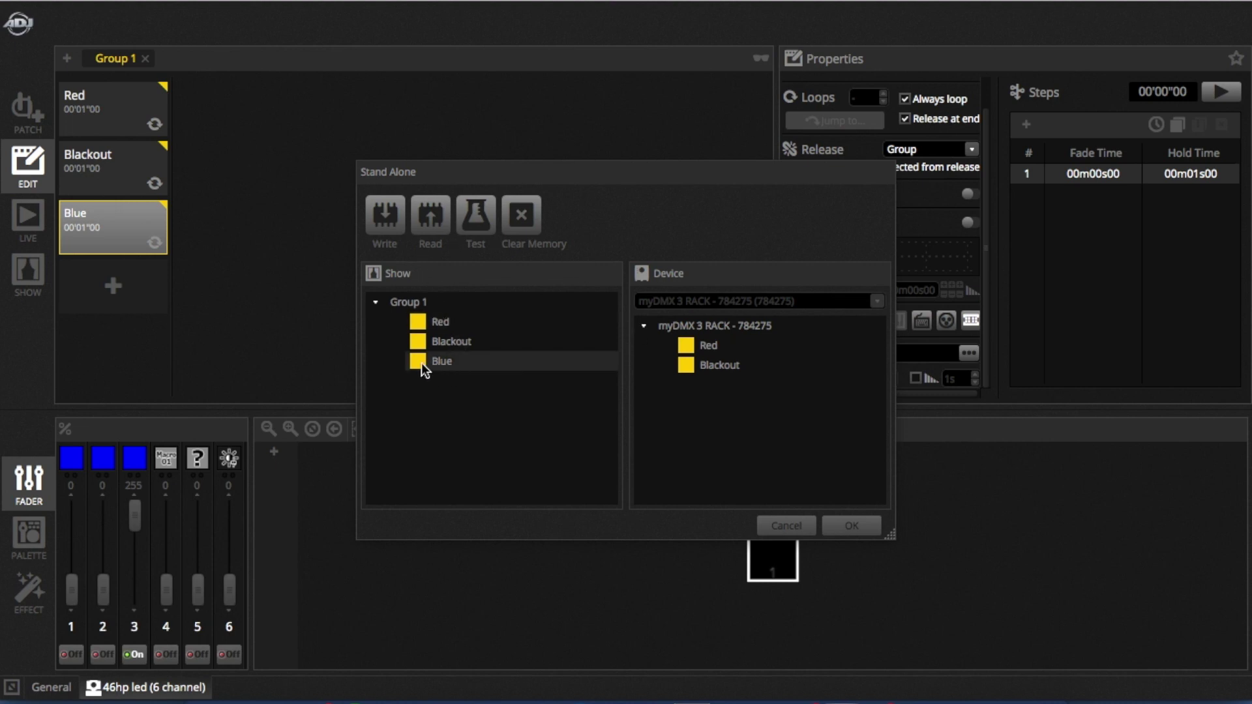
left_click_drag(420, 360, 710, 397)
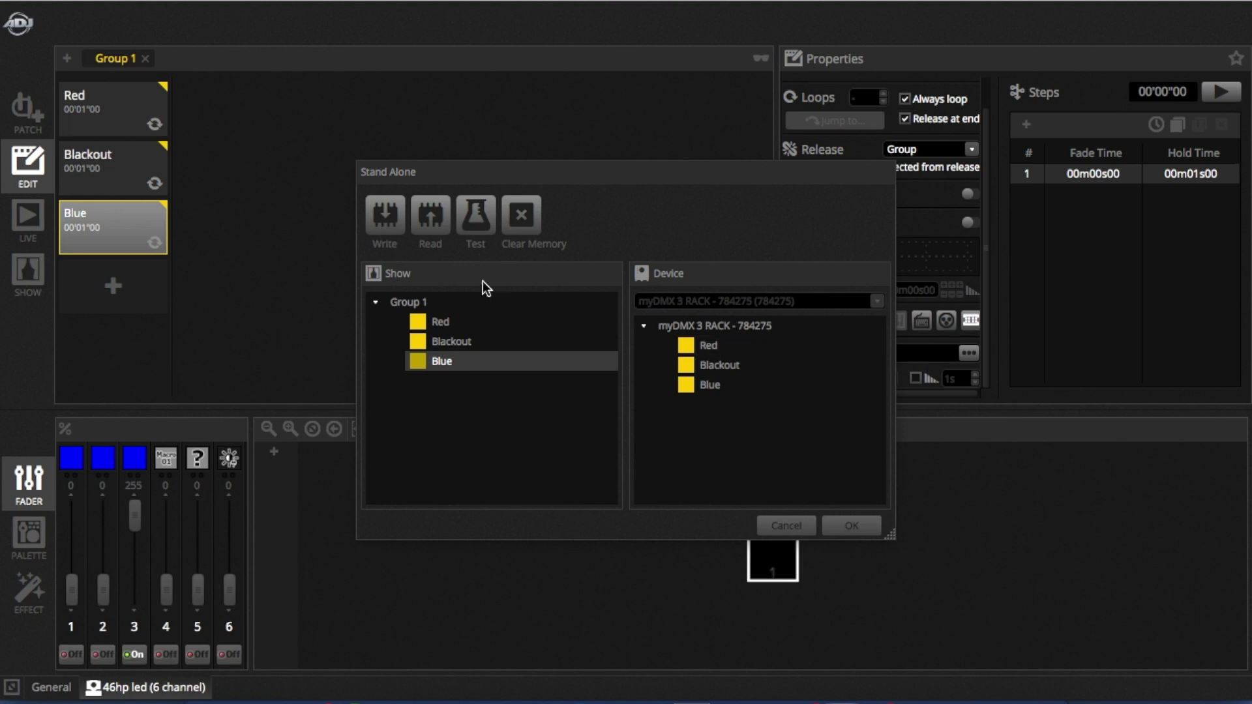
Step: Write the scene list to the myDMX 3 RACK's memory and close the Stand Alone manager
left_click(391, 229)
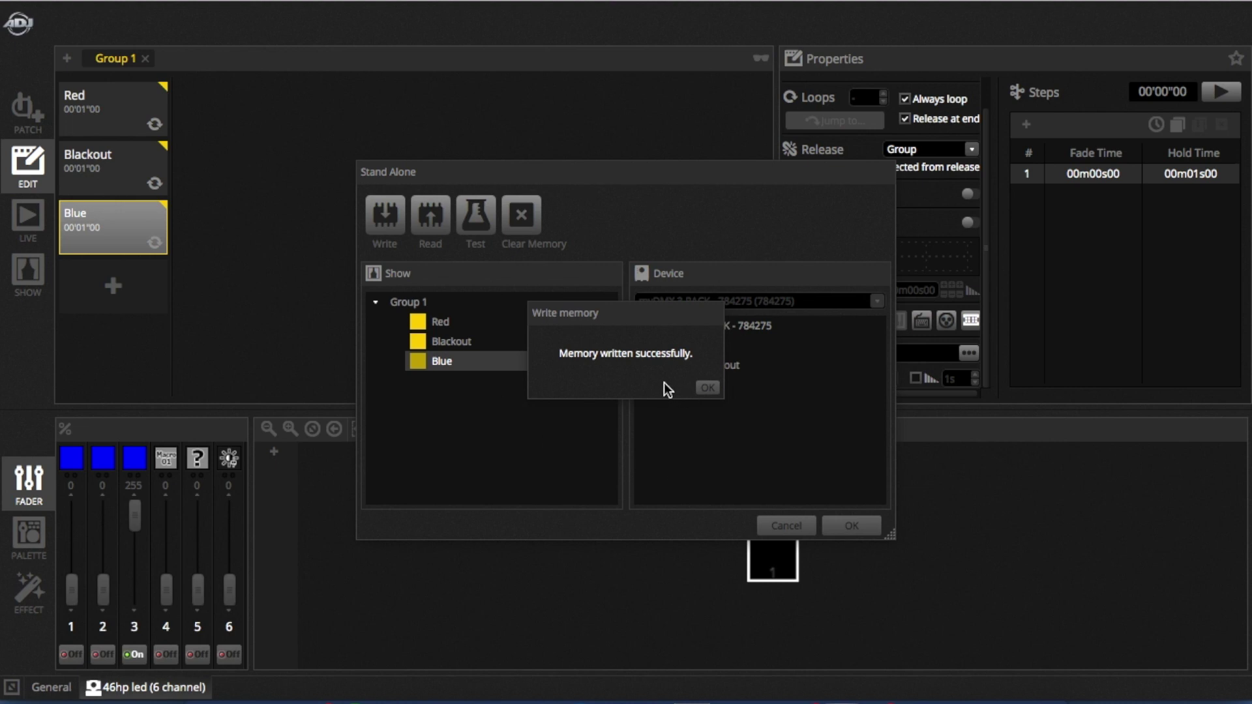
left_click(704, 387)
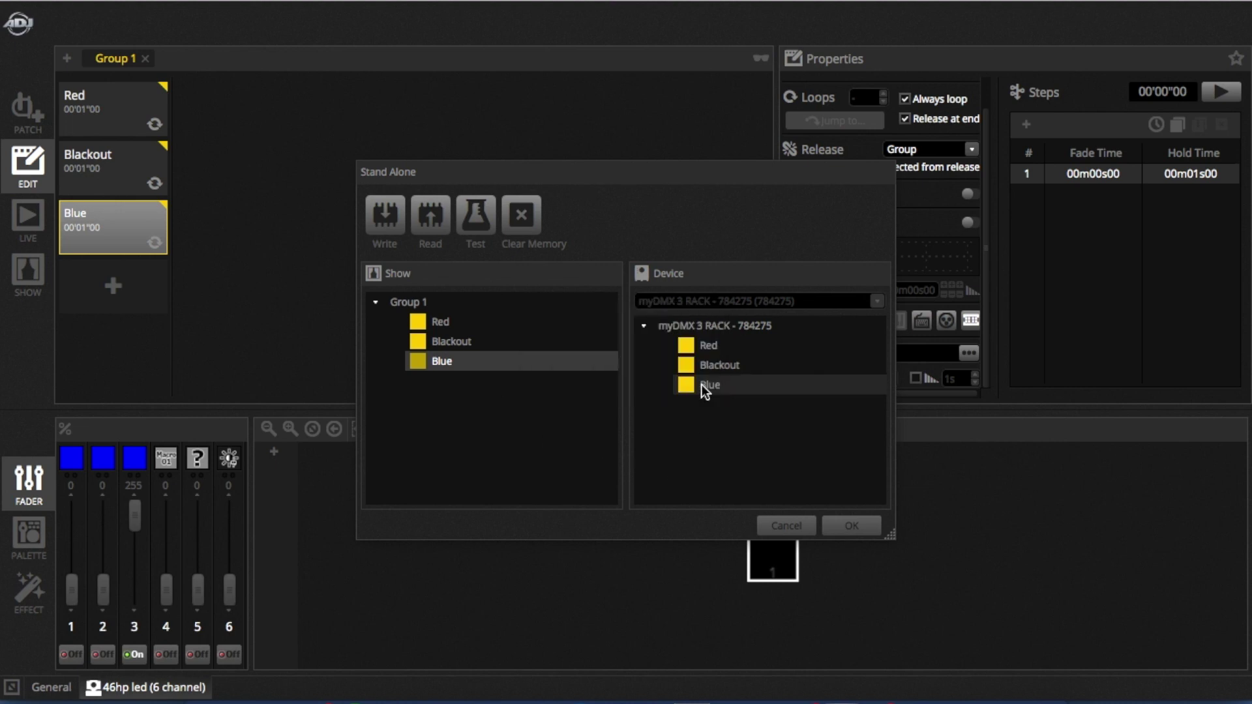
left_click(848, 526)
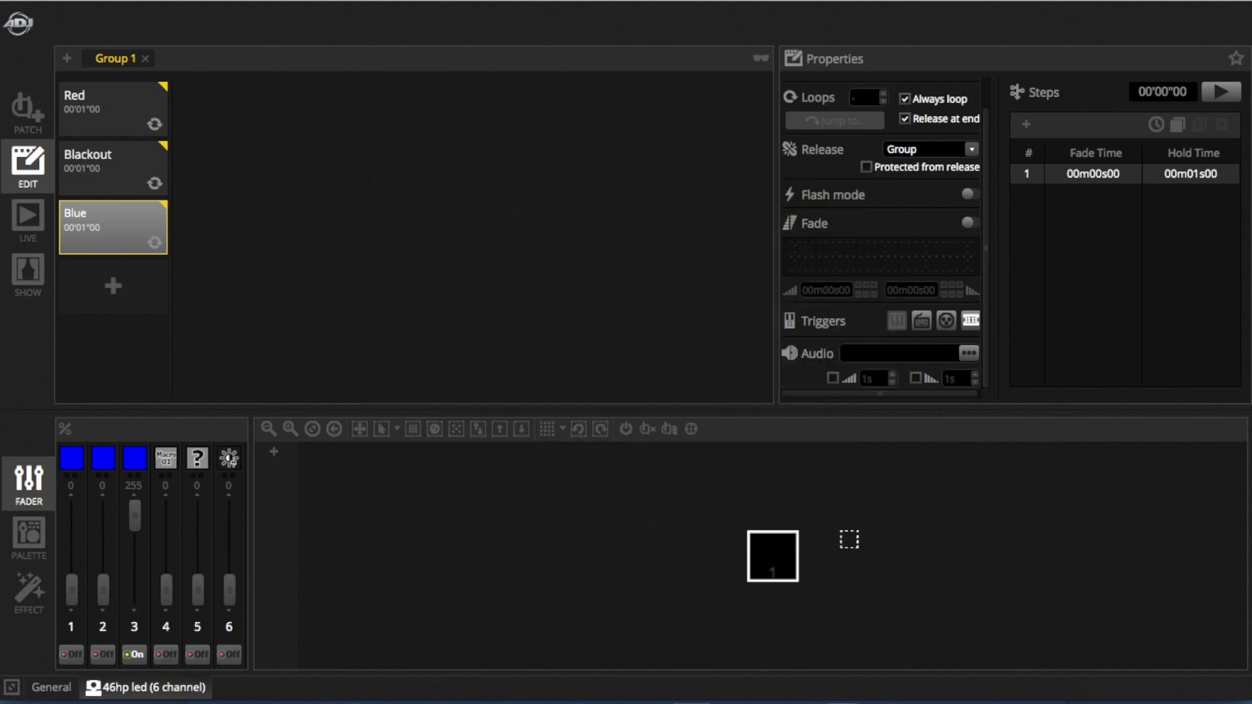